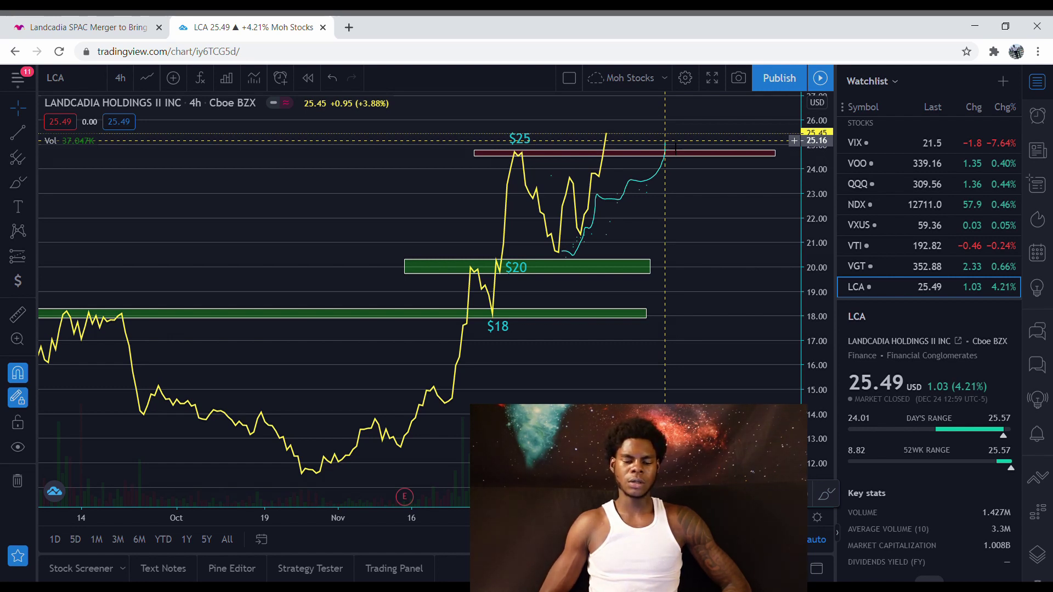
Step: After a look at the Landcadia merger article, delete the cyan freehand prediction line on the LCA chart
click(50, 27)
scroll(349, 340, down, 1)
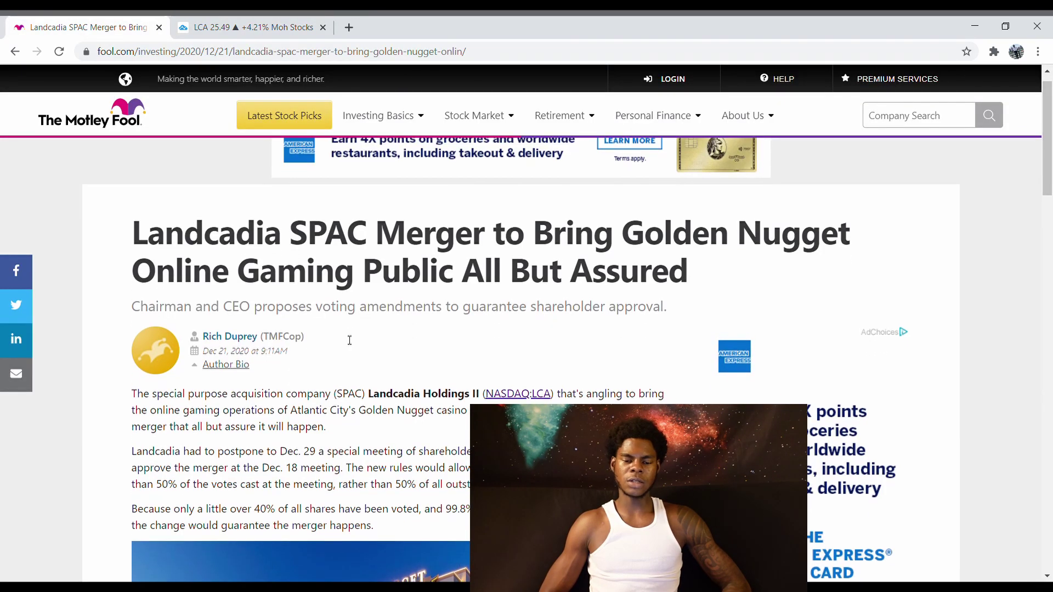
scroll(312, 437, down, 1)
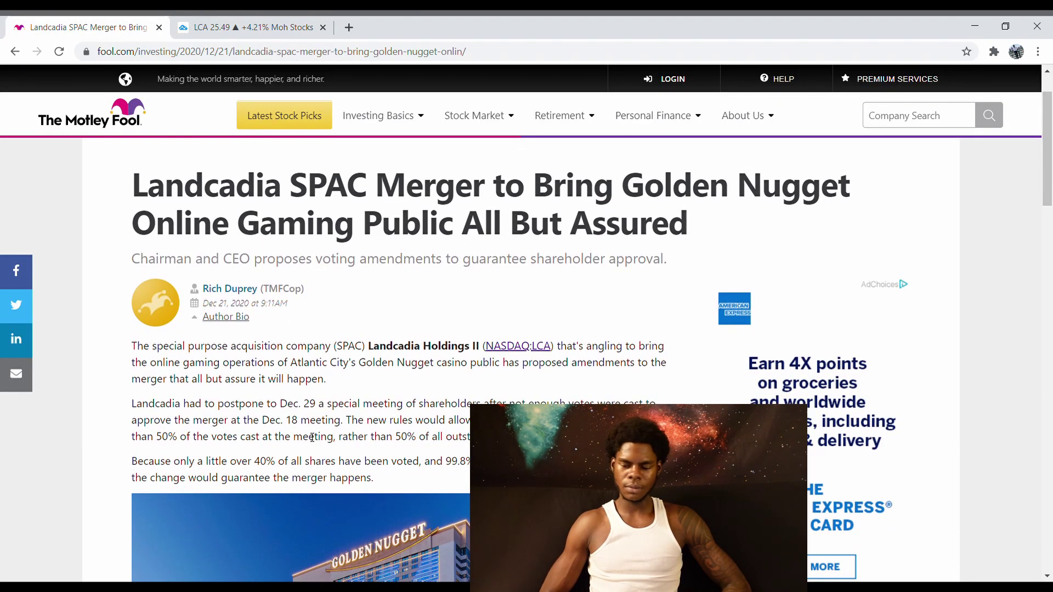
click(248, 27)
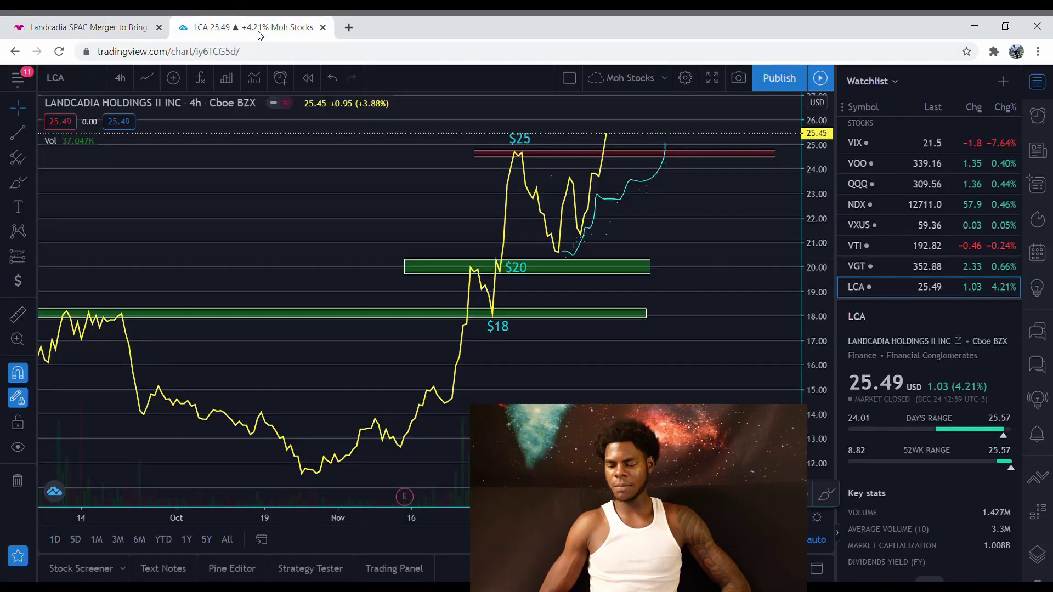
scroll(893, 426, down, 1)
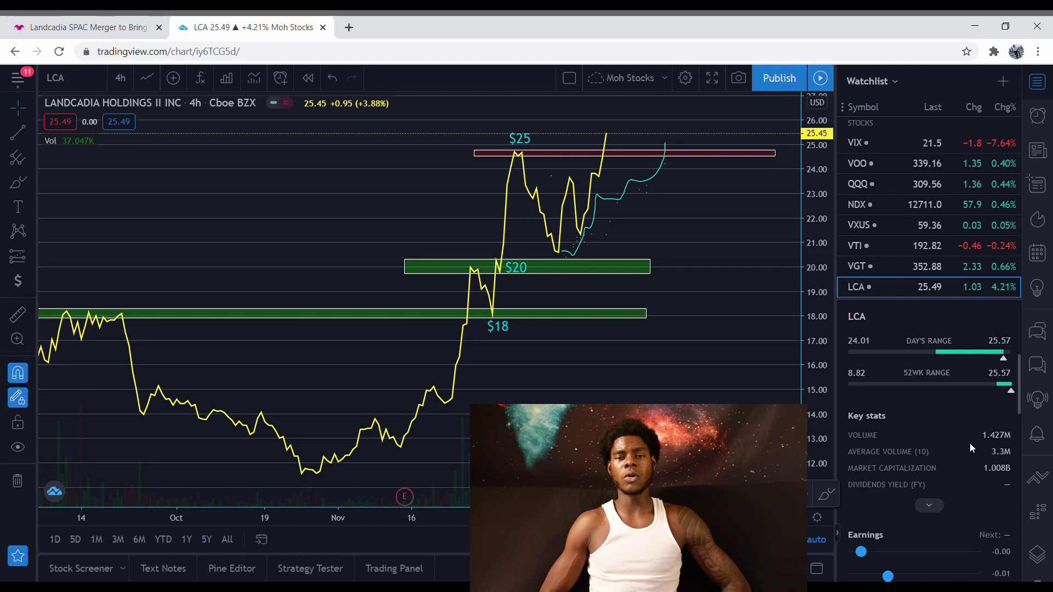
scroll(982, 443, down, 1)
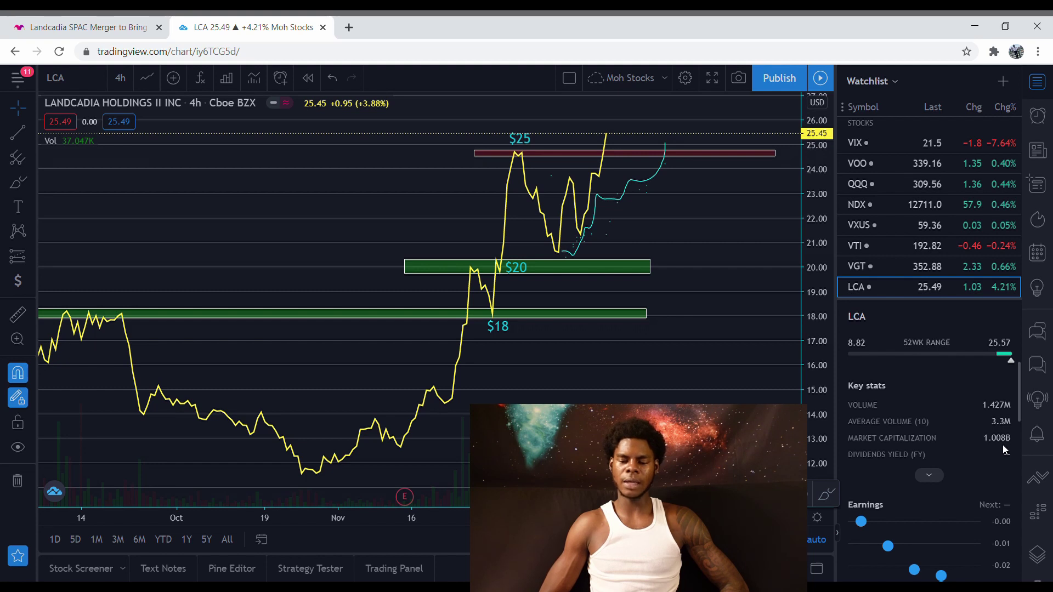
click(663, 179)
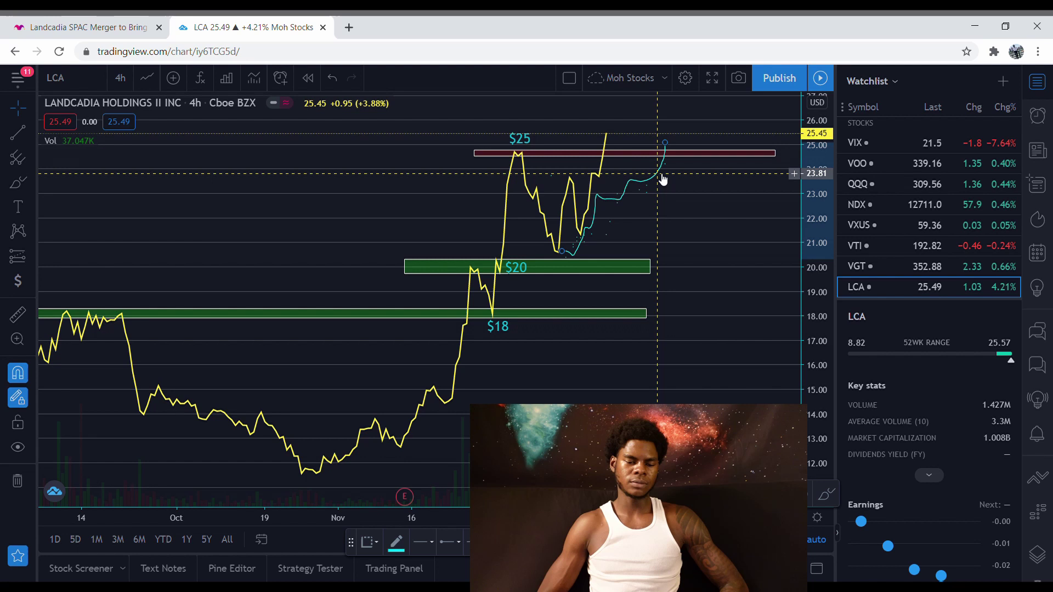
key(Delete)
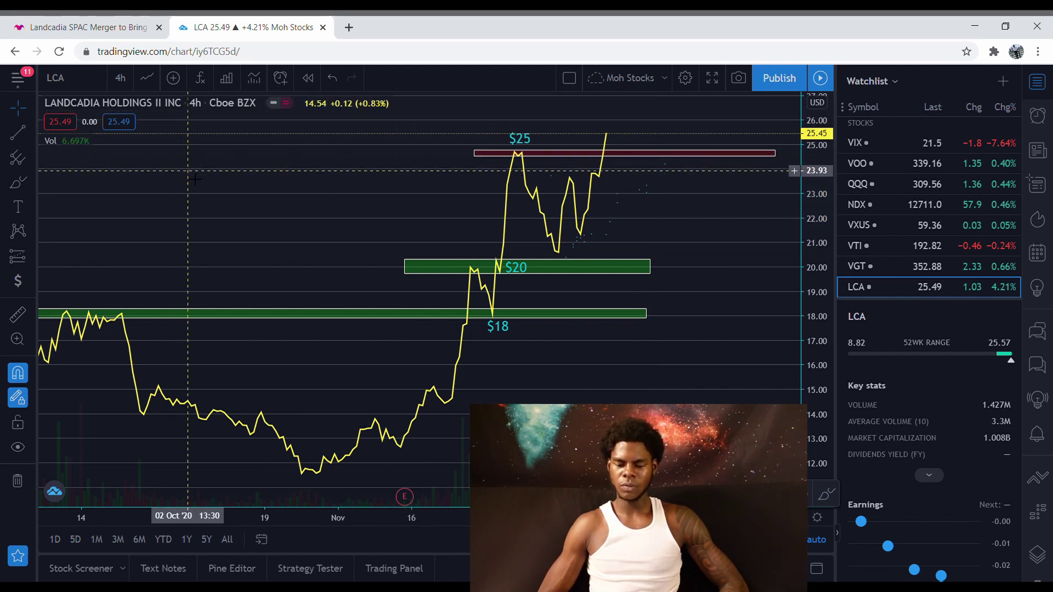
Step: Apply the Bill Williams' 3 Lines indicator template, overlaying 5, 8 and 13-period close moving averages
click(253, 79)
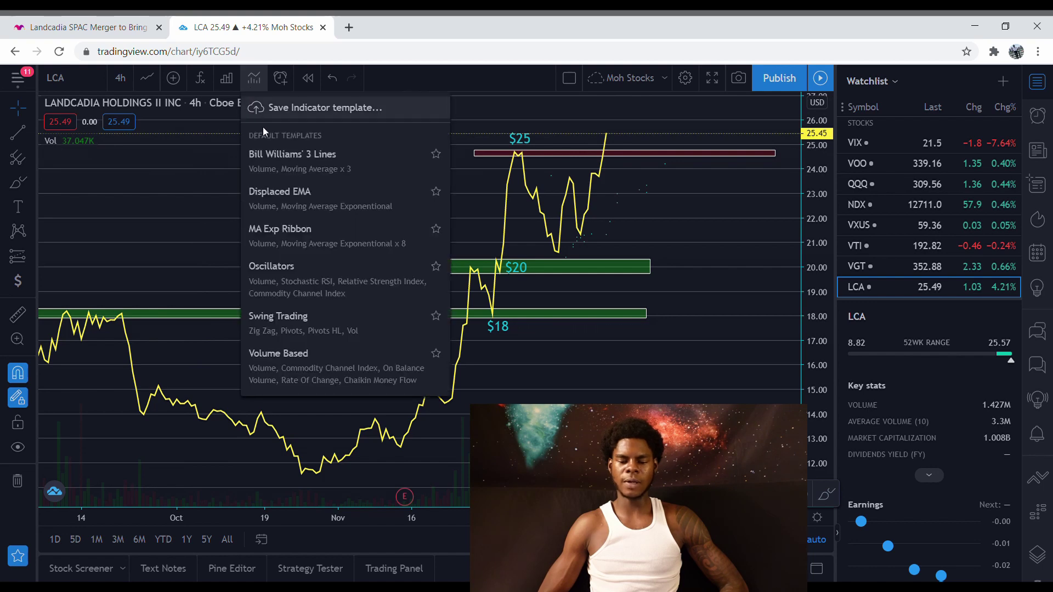
click(269, 154)
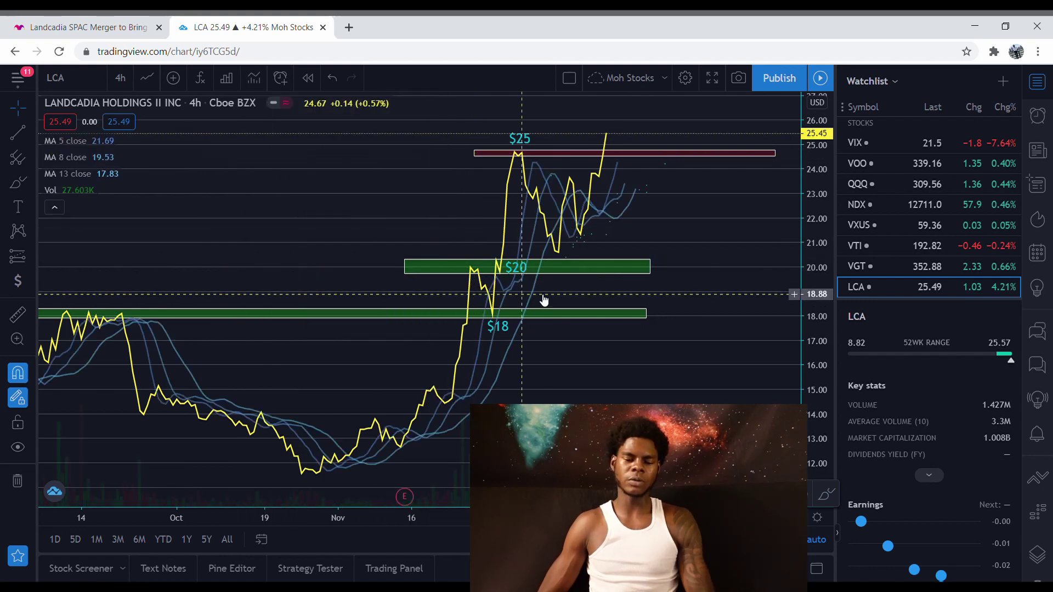